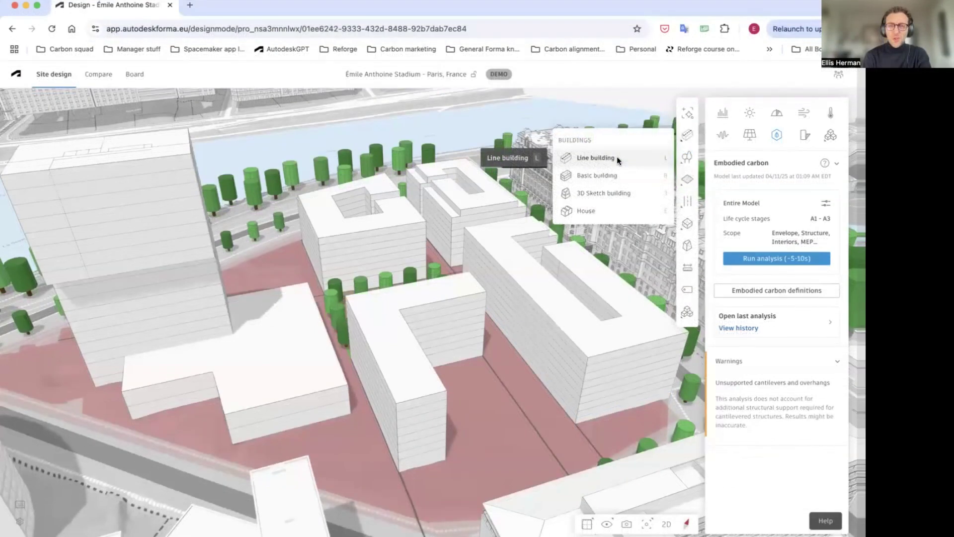
- Draw a new line building beside the L-shaped block
{"action": "left_click", "coordinate": [617, 156]}
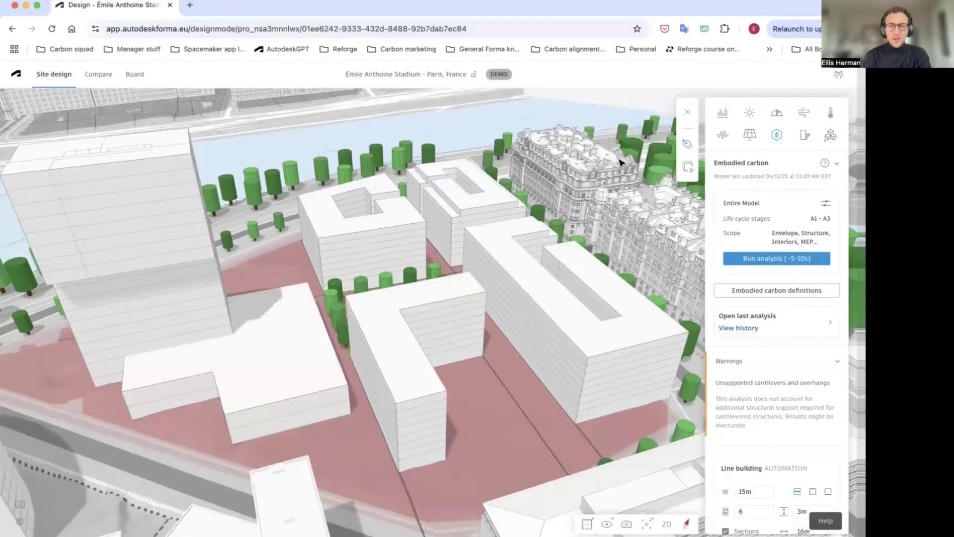
{"action": "left_click", "coordinate": [464, 386]}
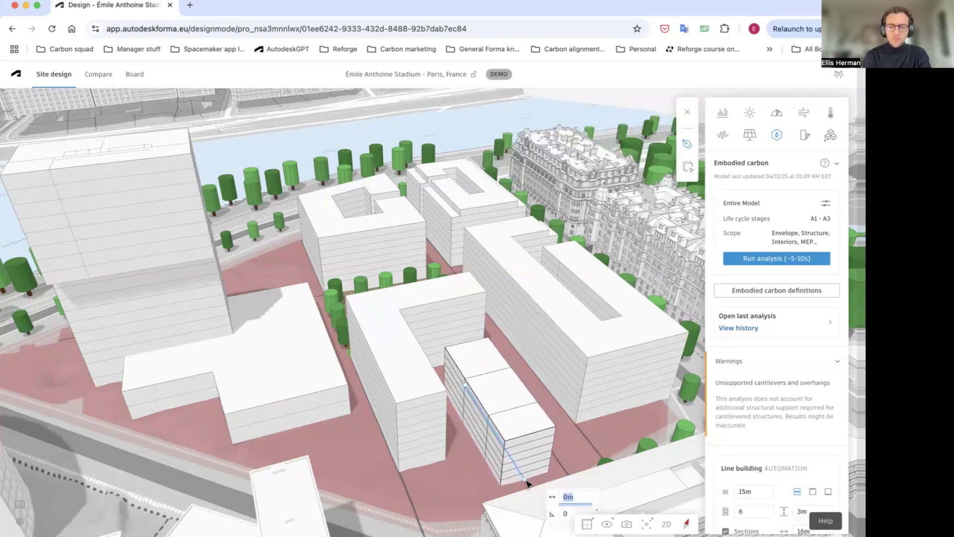
{"action": "left_click", "coordinate": [523, 481]}
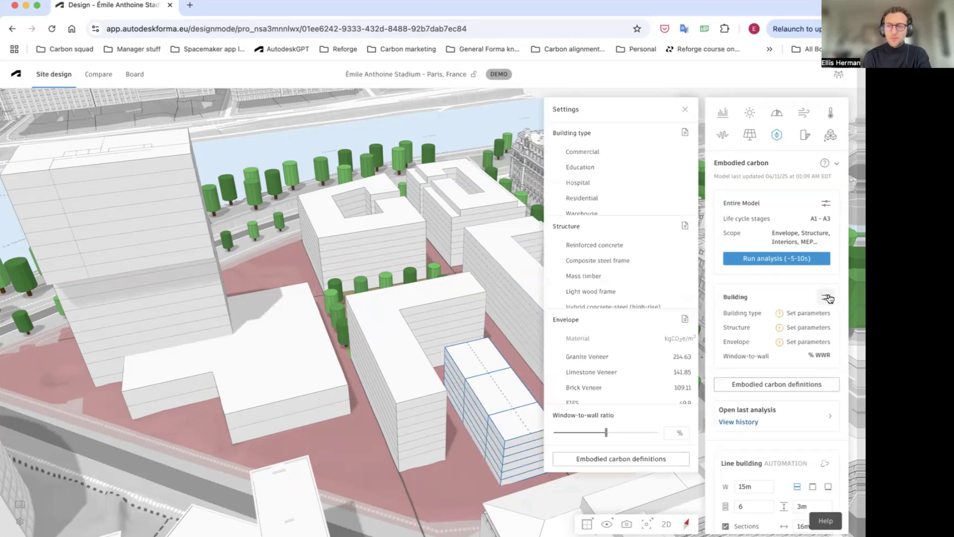
- Set the new building to Residential, Reinforced concrete and Glass Fiber Reinforced Concrete Rainscreen envelope
{"action": "left_click", "coordinate": [826, 297]}
{"action": "left_click", "coordinate": [591, 201]}
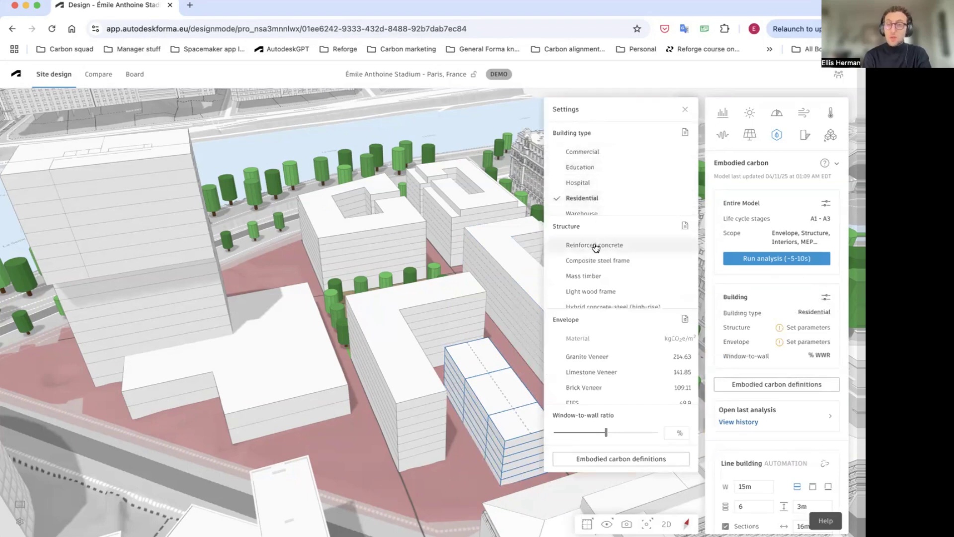
{"action": "left_click", "coordinate": [594, 245]}
{"action": "scroll", "coordinate": [606, 365], "scroll_direction": "down", "scroll_amount": 3}
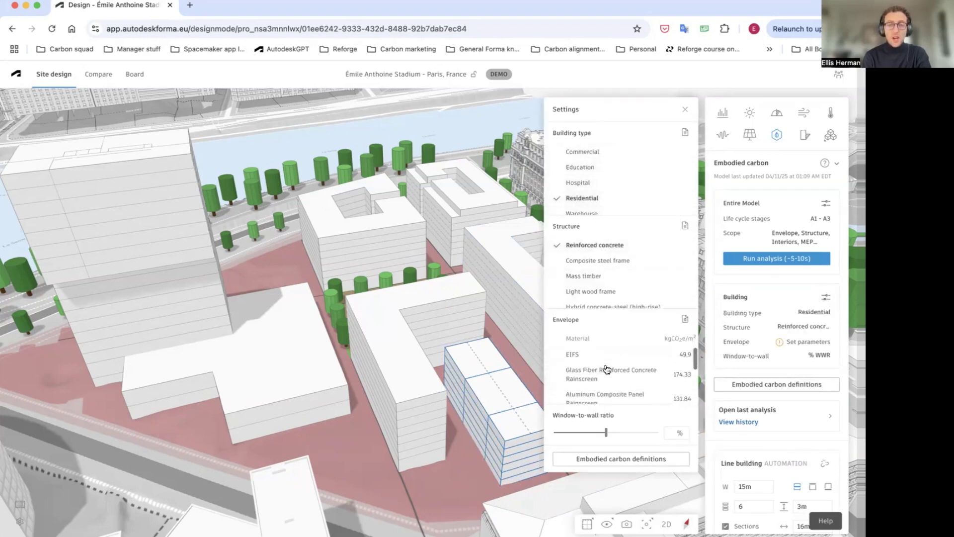
{"action": "left_click", "coordinate": [603, 373]}
{"action": "left_click", "coordinate": [685, 109]}
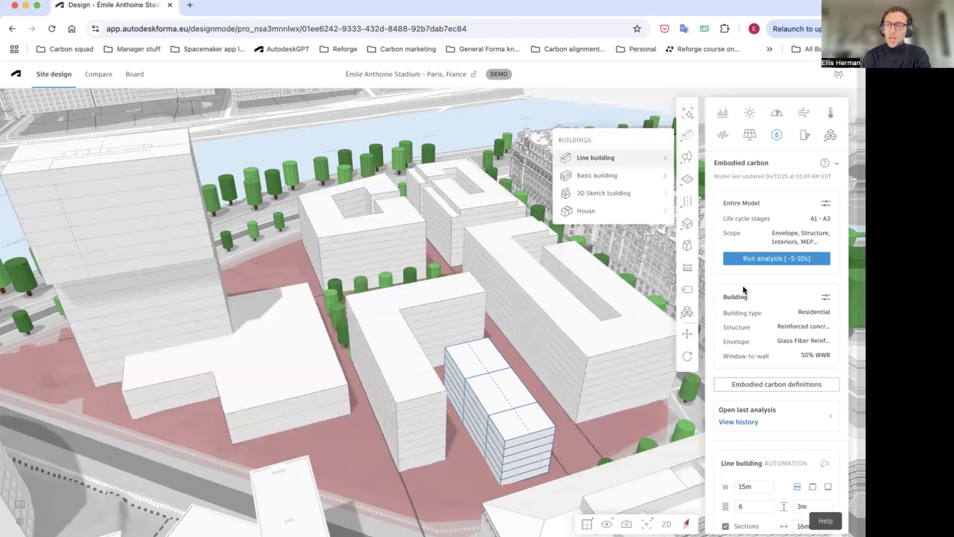
- Run the embodied carbon analysis, giving 48240 tCO2e total and 547 kgCO2e/m² average
{"action": "left_click", "coordinate": [745, 260]}
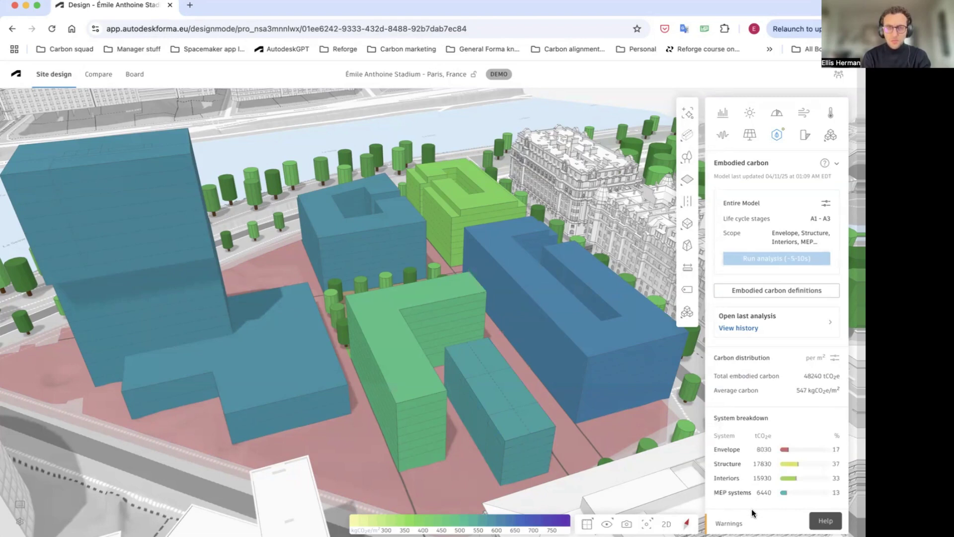
- Switch the line building's structure to Mass timber and rerun the analysis for 47750 tCO2e
{"action": "left_click", "coordinate": [517, 404]}
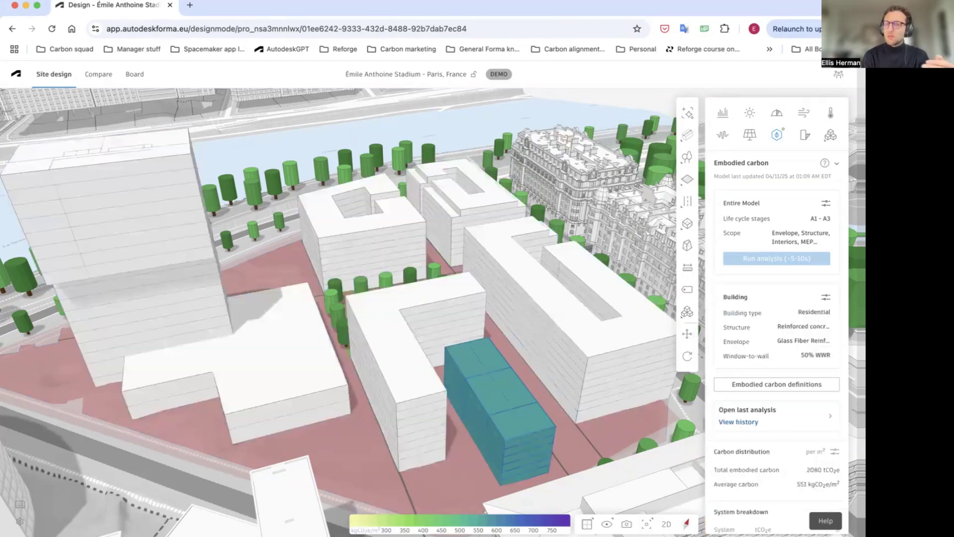
{"action": "left_click", "coordinate": [826, 299]}
{"action": "left_click", "coordinate": [608, 277]}
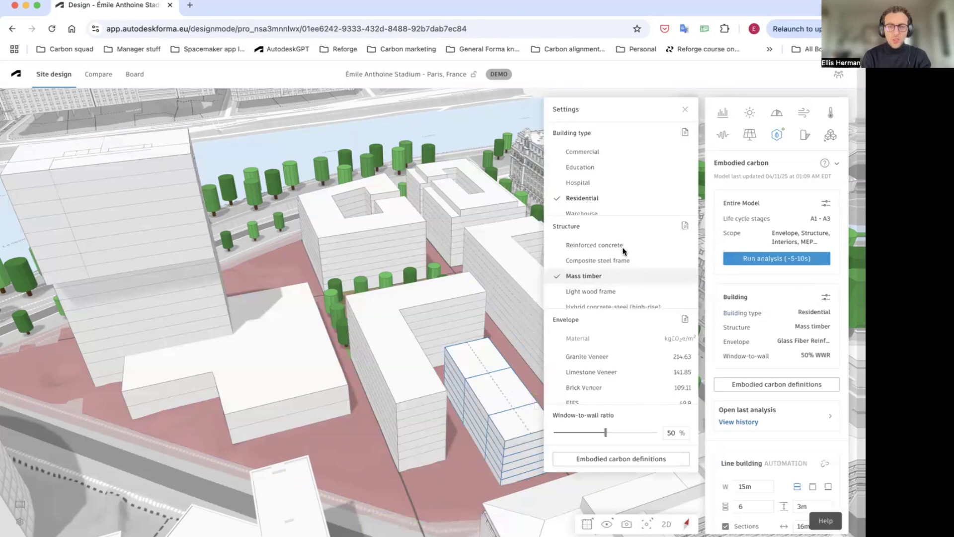
{"action": "left_click", "coordinate": [688, 109]}
{"action": "left_click", "coordinate": [757, 262]}
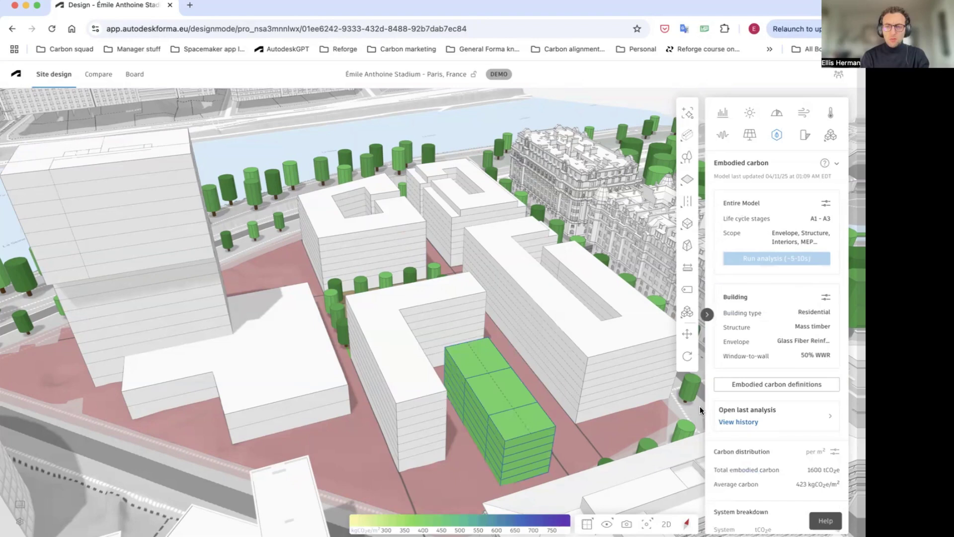
{"action": "left_click", "coordinate": [691, 420]}
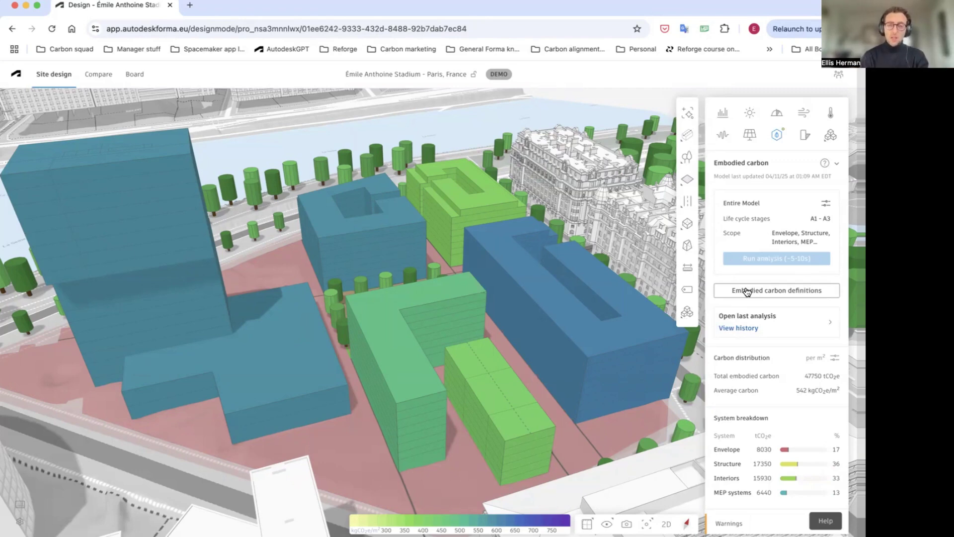
- Enter a custom Granite Veneer carbon intensity of 250.00, then show the Structure definitions
{"action": "left_click", "coordinate": [747, 292]}
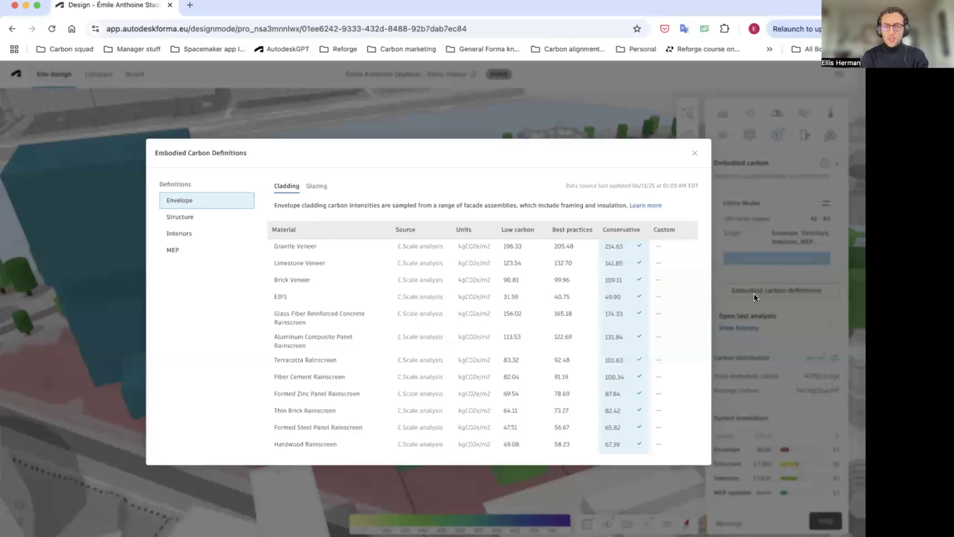
{"action": "mouse_move", "coordinate": [572, 231]}
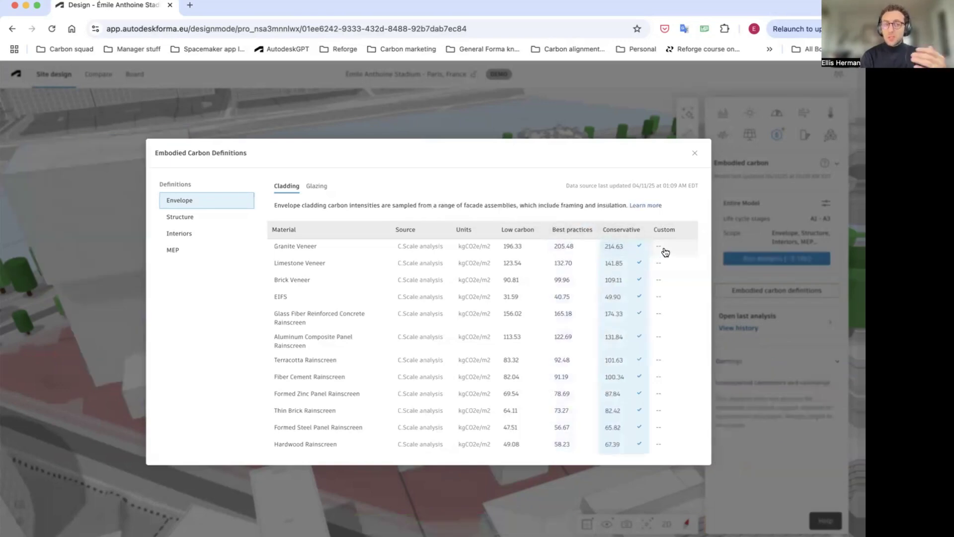
{"action": "left_click", "coordinate": [665, 251]}
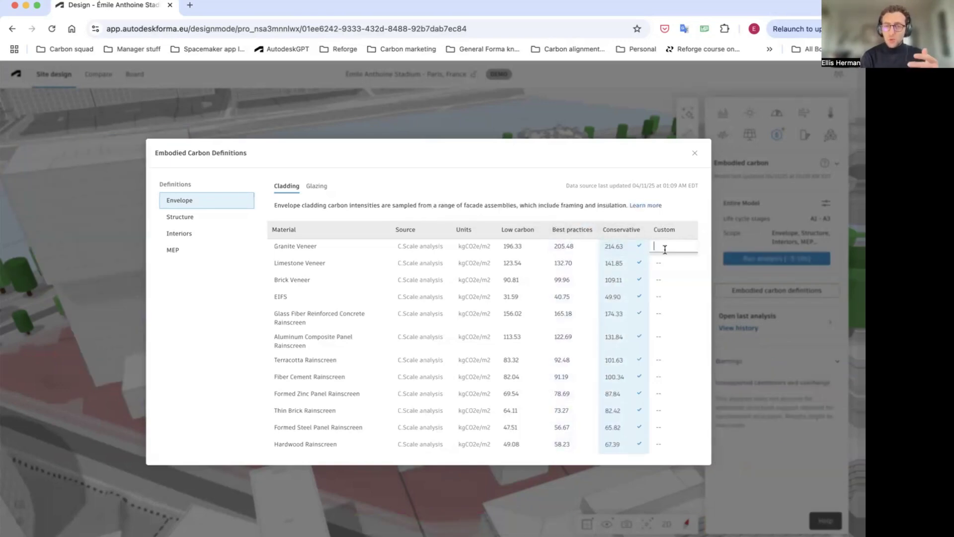
{"action": "type", "text": "250"}
{"action": "key", "text": "Return"}
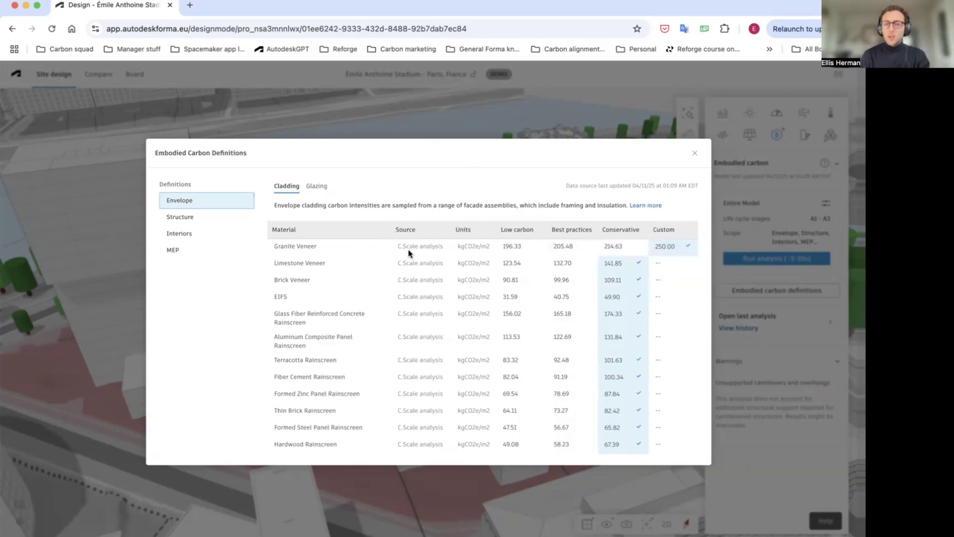
{"action": "left_click", "coordinate": [219, 218]}
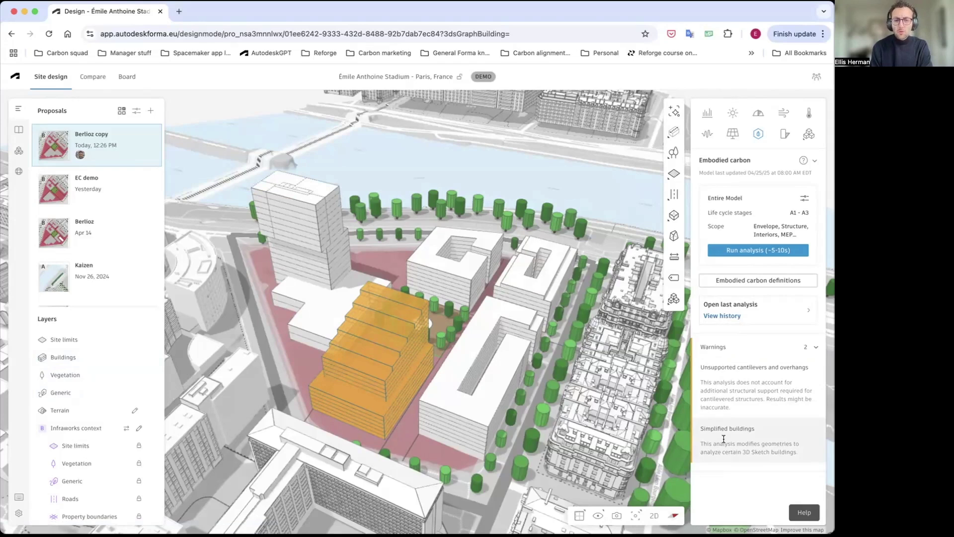
- Make the central building Commercial, Reinforced concrete with Limestone Veneer, and run the analysis
{"action": "left_click", "coordinate": [396, 303]}
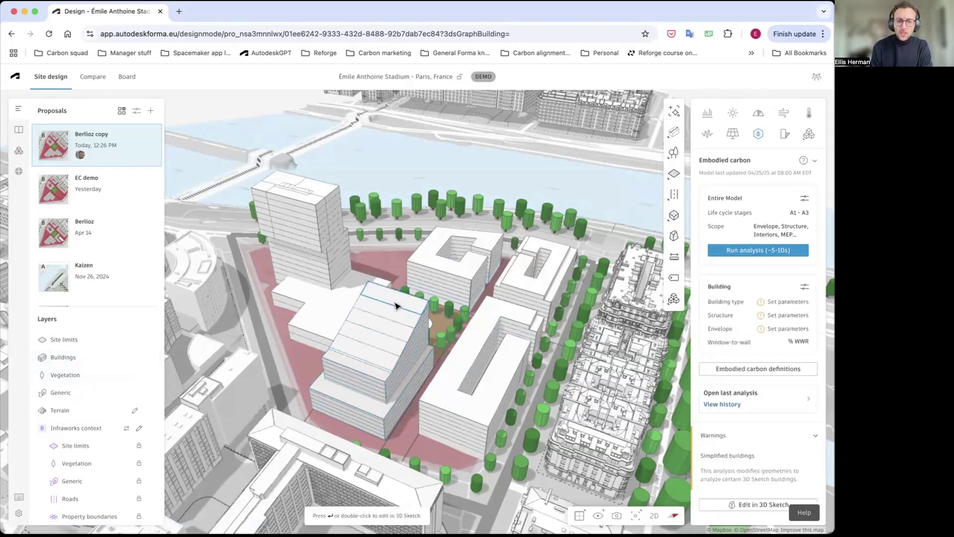
{"action": "left_click", "coordinate": [804, 286]}
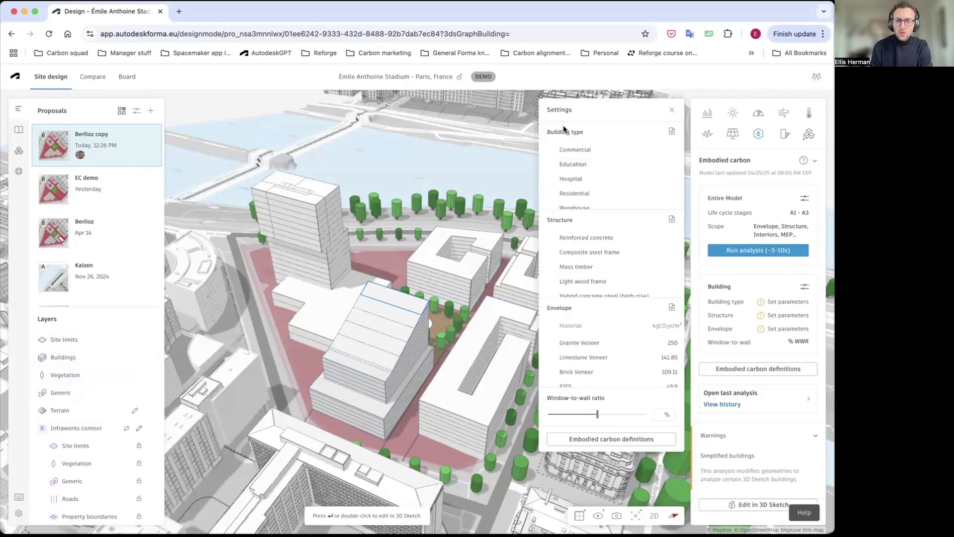
{"action": "left_click", "coordinate": [575, 151]}
{"action": "left_click", "coordinate": [585, 239]}
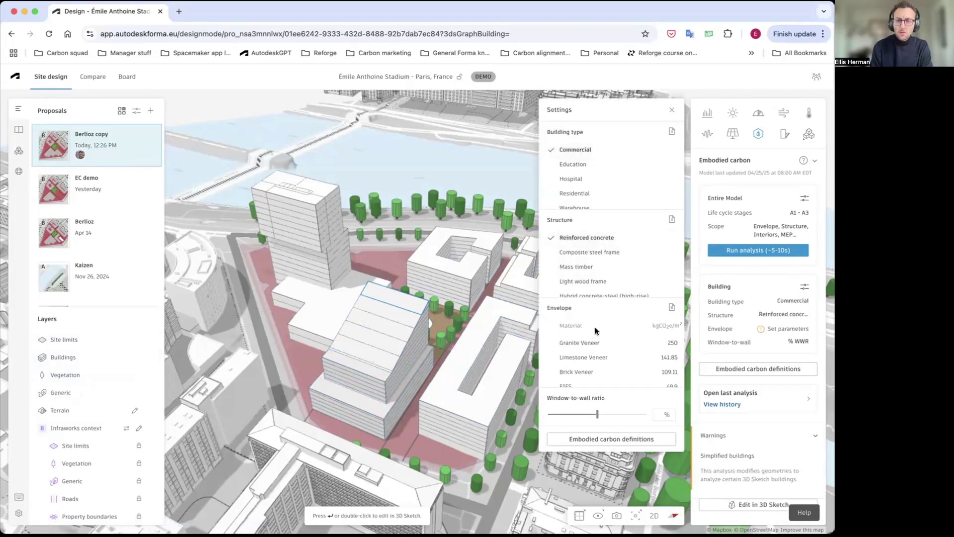
{"action": "left_click", "coordinate": [591, 360]}
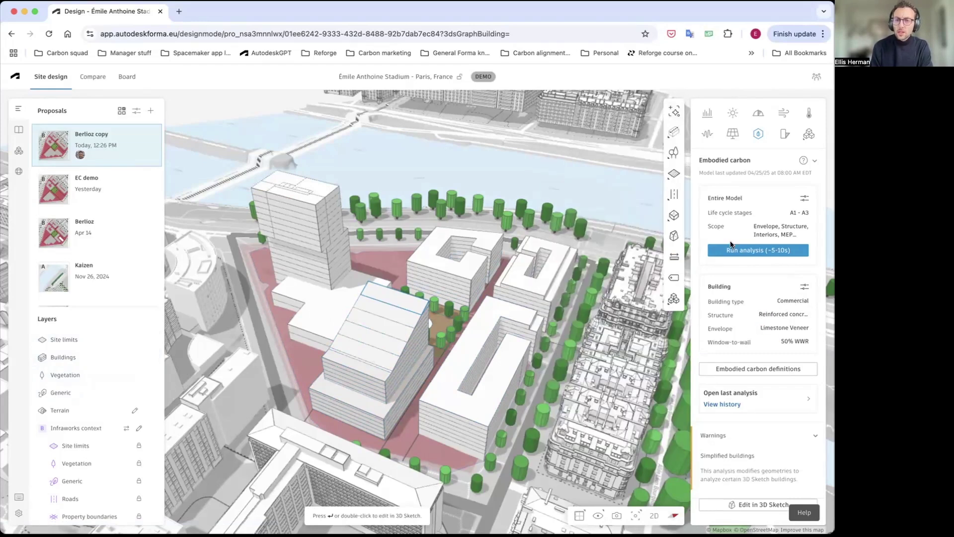
{"action": "left_click", "coordinate": [725, 251]}
{"action": "left_click", "coordinate": [723, 252]}
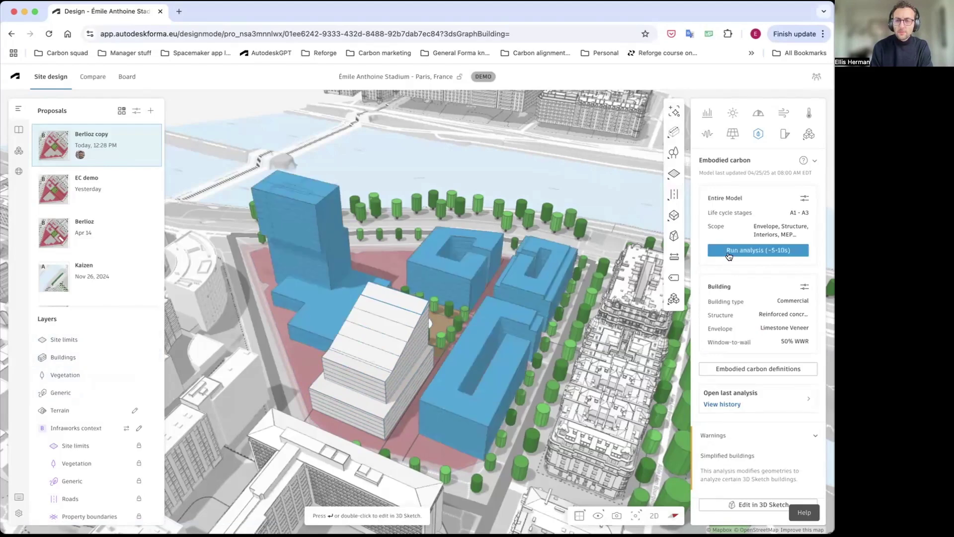
{"action": "left_click", "coordinate": [726, 252]}
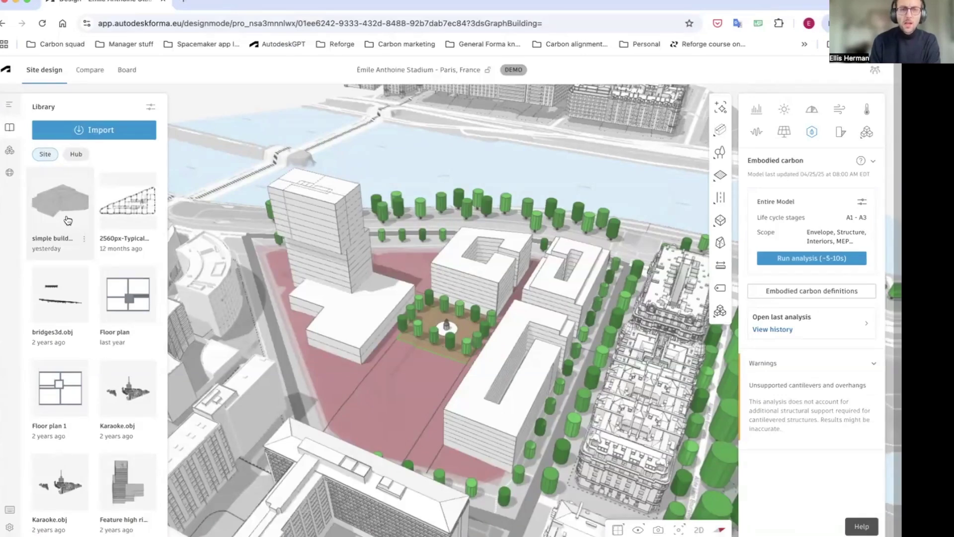
- Place the simple building model from the Library on the red site and add floors to reach 4
{"action": "left_click", "coordinate": [68, 220]}
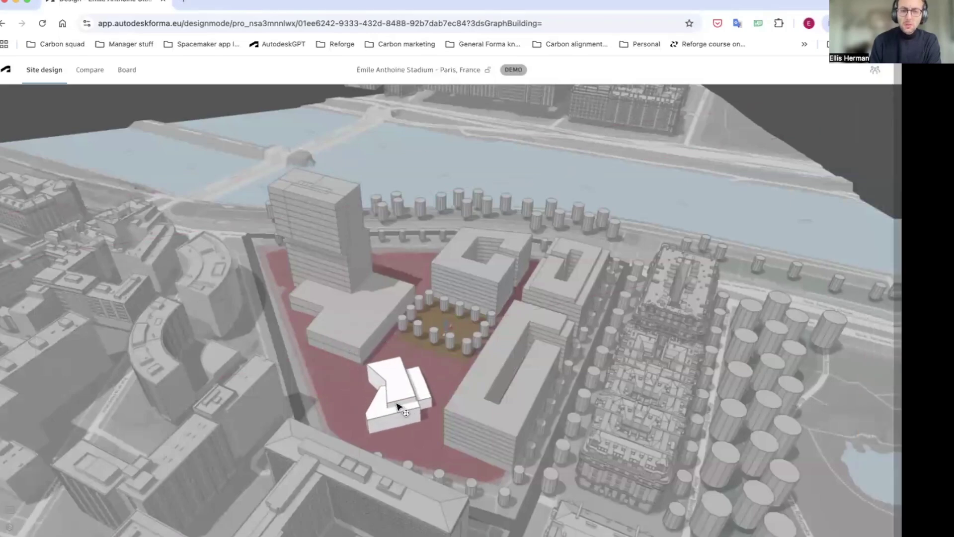
{"action": "left_click", "coordinate": [397, 407]}
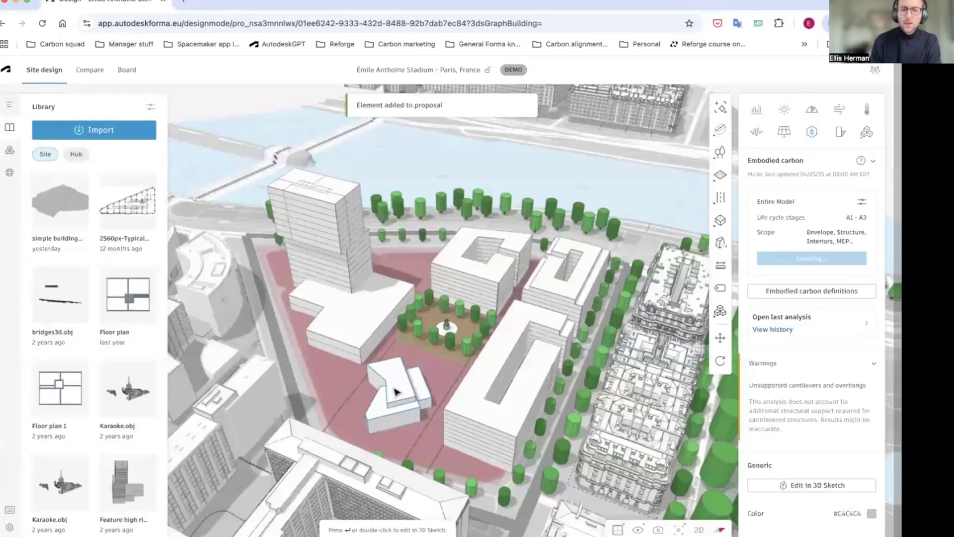
{"action": "double_click", "coordinate": [397, 393]}
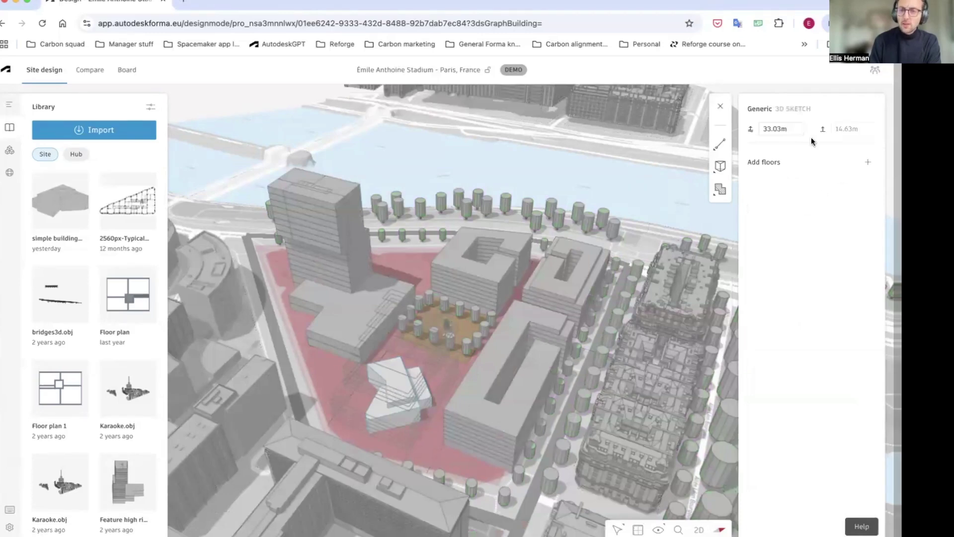
{"action": "left_click", "coordinate": [867, 162]}
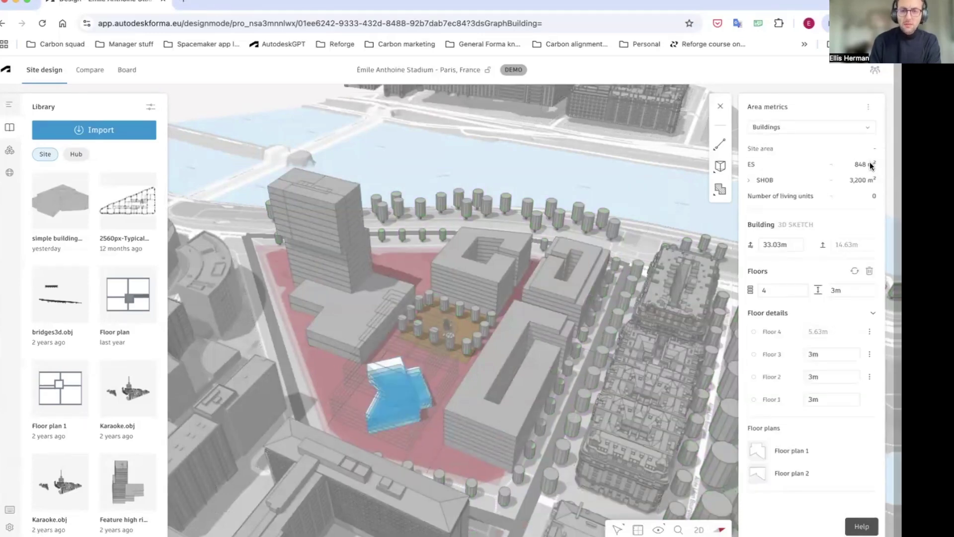
{"action": "left_click", "coordinate": [720, 106]}
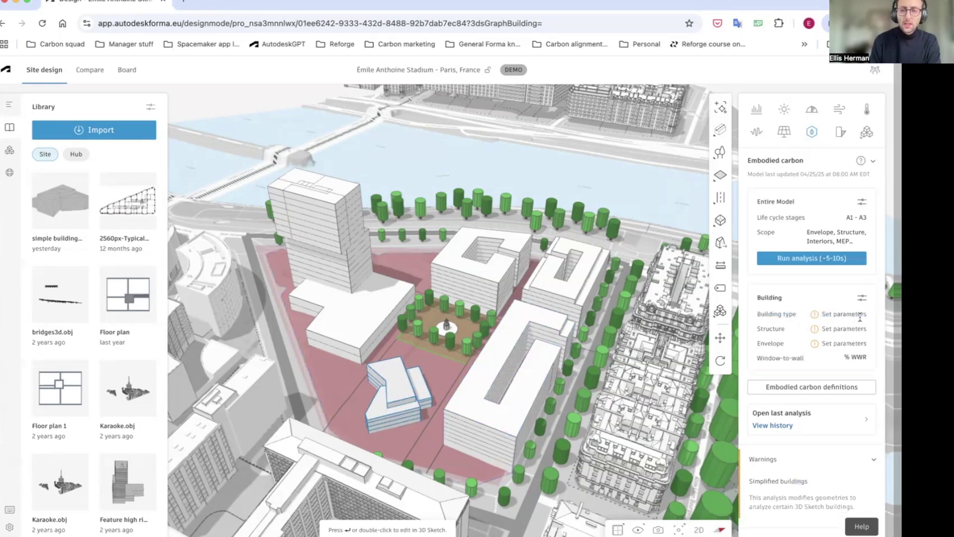
- Set the placed building to Residential, Reinforced concrete and Granite Veneer, then run the analysis
{"action": "left_click", "coordinate": [862, 298]}
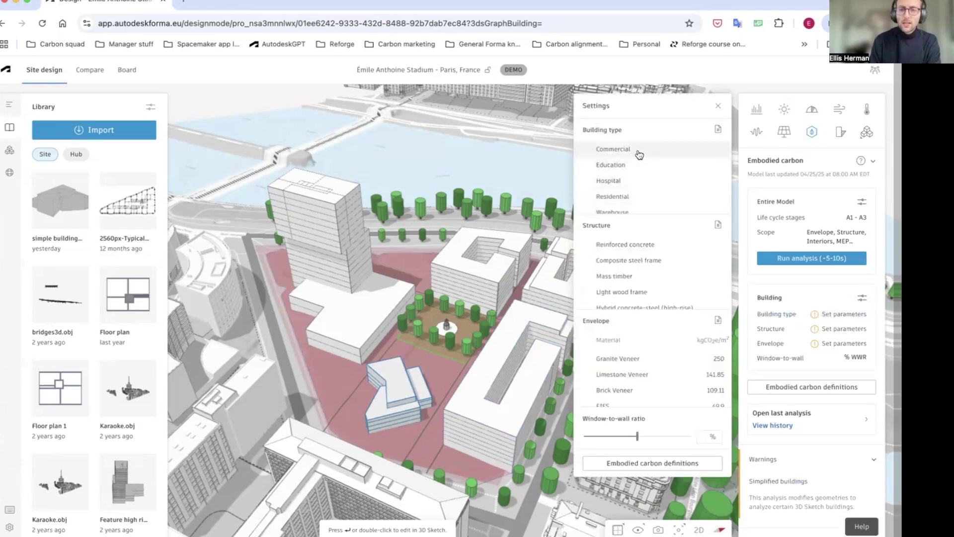
{"action": "left_click", "coordinate": [624, 196]}
{"action": "left_click", "coordinate": [621, 249]}
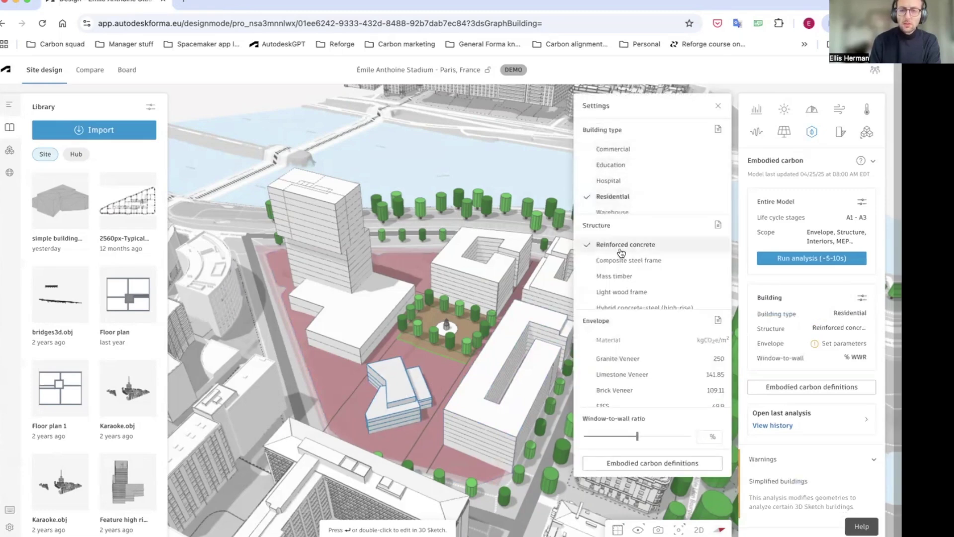
{"action": "left_click", "coordinate": [622, 358]}
{"action": "left_click", "coordinate": [718, 106]}
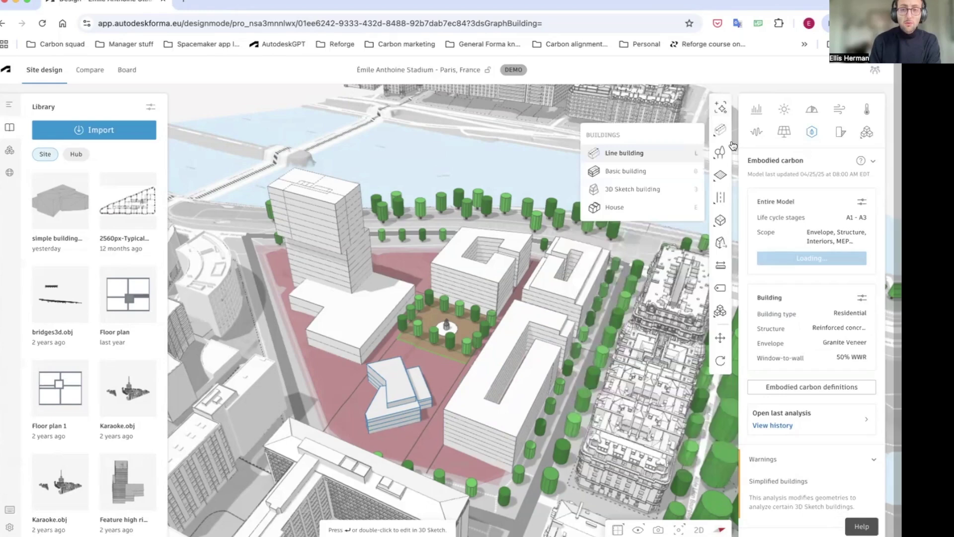
{"action": "left_click", "coordinate": [769, 259]}
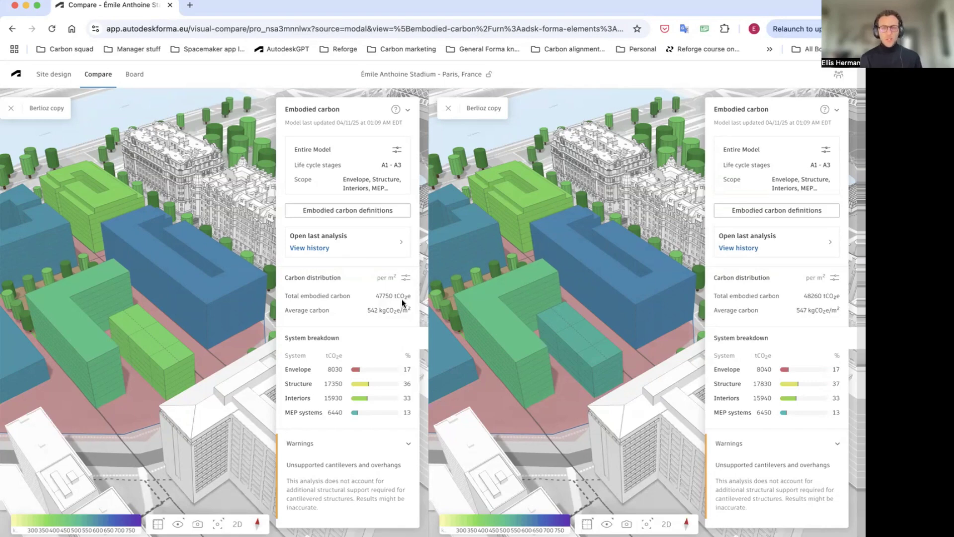
- Show the mass timber building's 1600 tCO2e beside its reinforced concrete version's 2100 tCO2e
{"action": "left_click", "coordinate": [165, 343]}
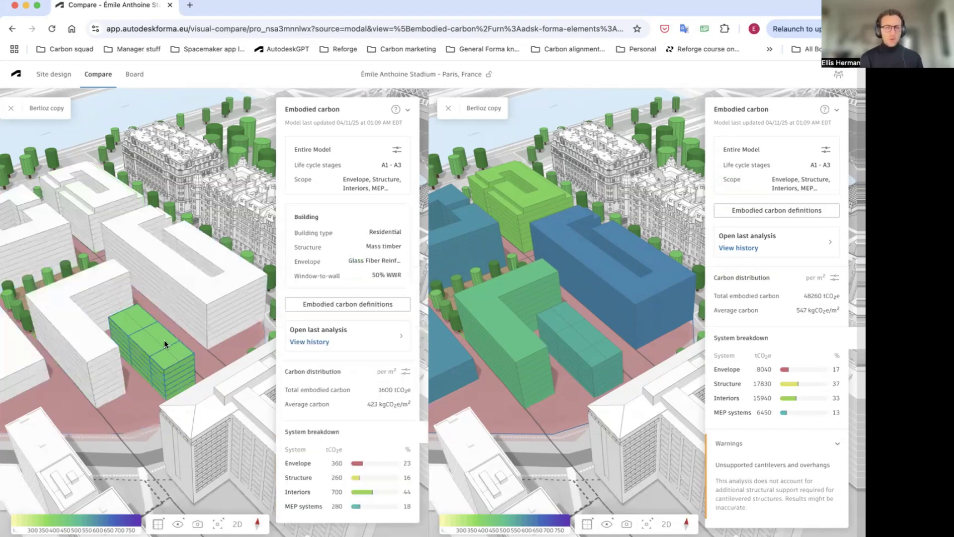
{"action": "left_click", "coordinate": [588, 349]}
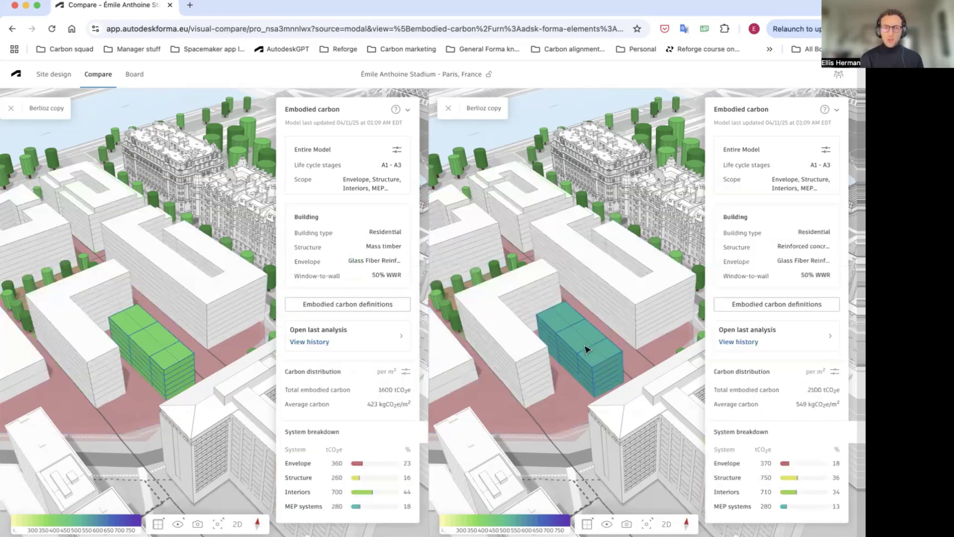